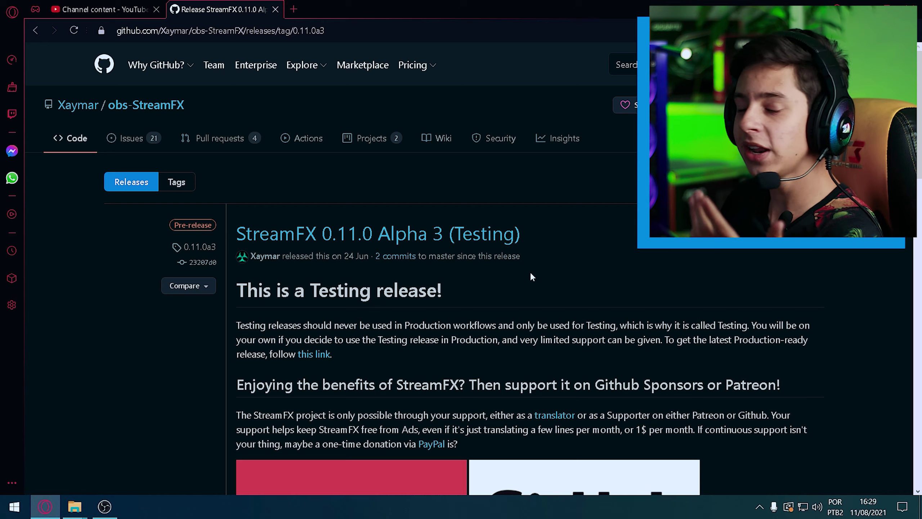
Download the Windows installer streamfx-windows-2019-0.11.0.0a3-g23207d04.exe from the release assets into the Downloads folder.
scroll(524, 254, down, 5)
scroll(523, 251, up, 3)
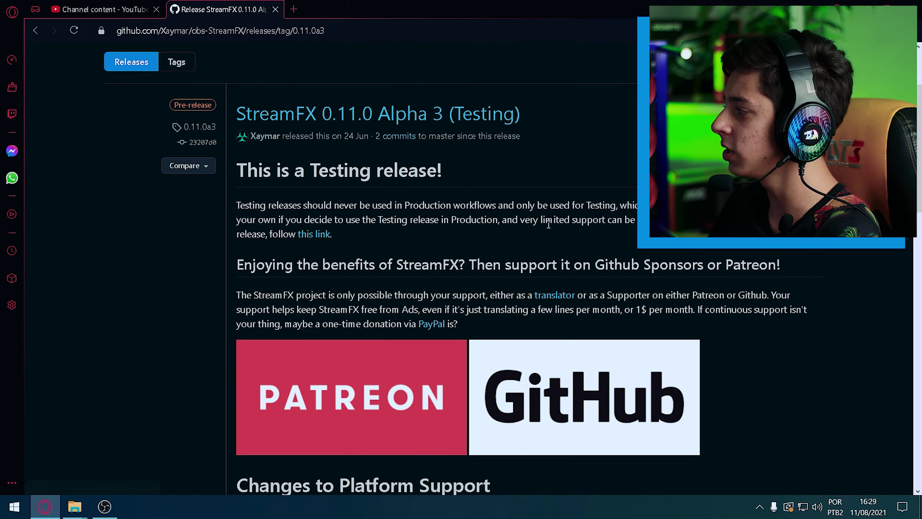
scroll(447, 225, down, 15)
scroll(448, 224, down, 8)
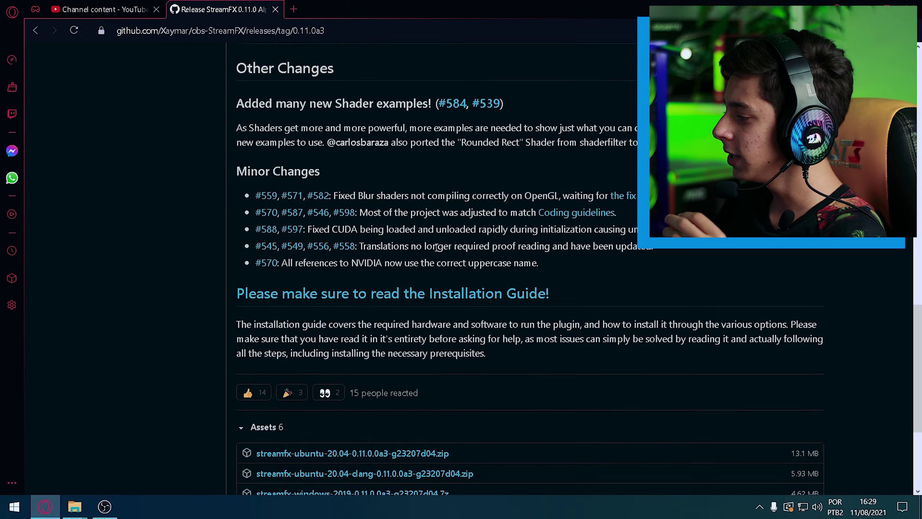
click(355, 322)
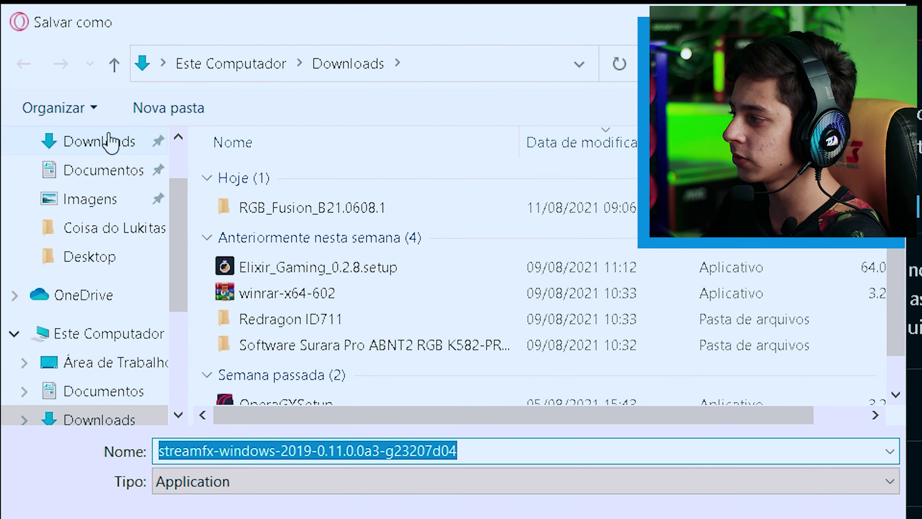
click(106, 141)
key(Return)
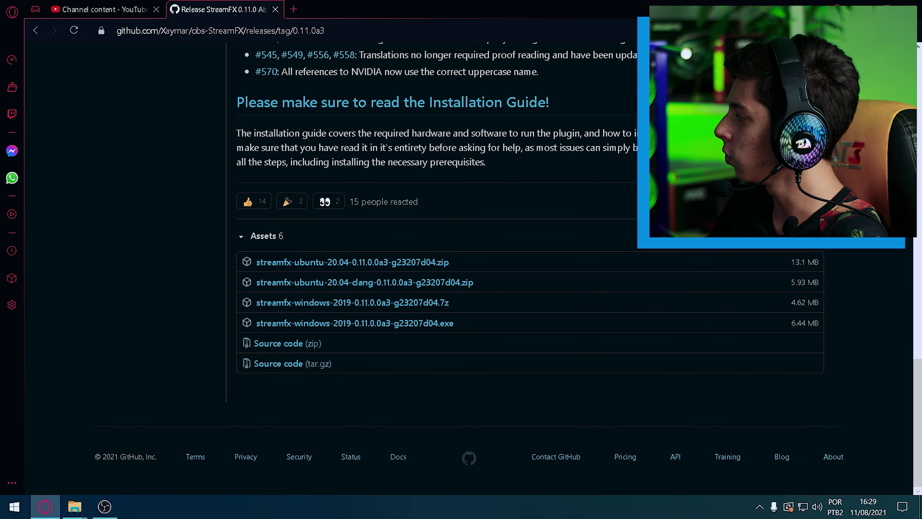
Launch the downloaded StreamFX installer from the Downloads folder and allow it to run past Windows SmartScreen.
mouse_move(75, 506)
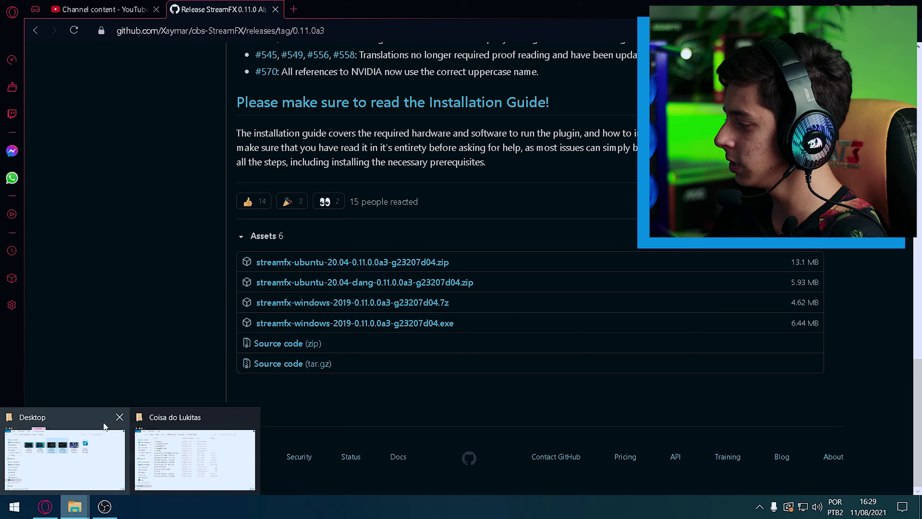
click(130, 449)
click(192, 189)
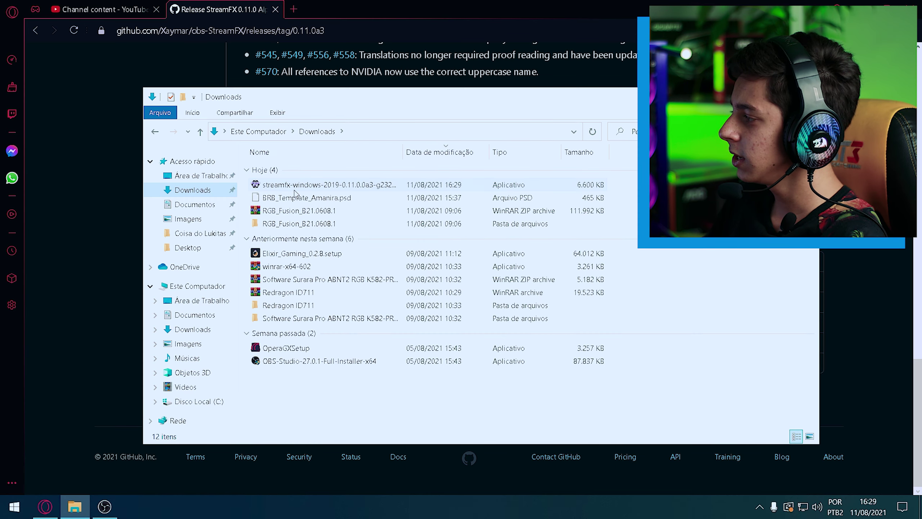
click(294, 186)
double_click(295, 190)
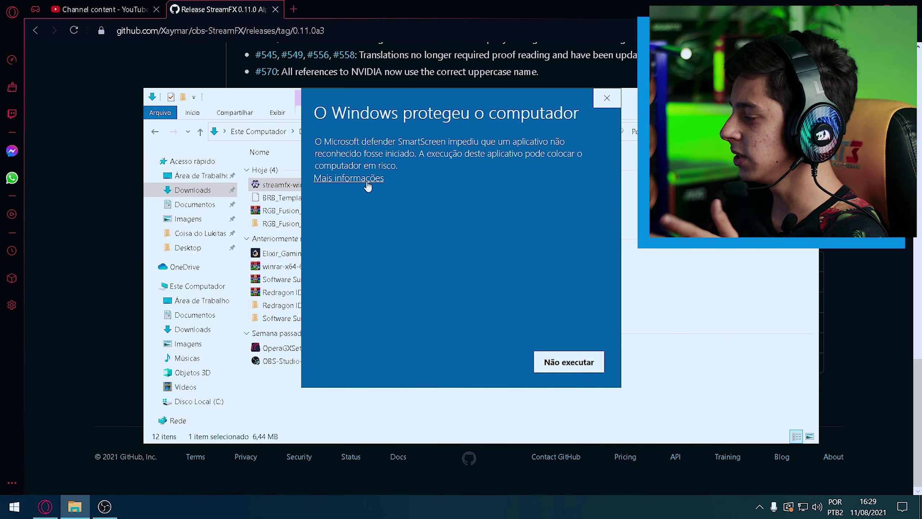
click(367, 179)
click(469, 362)
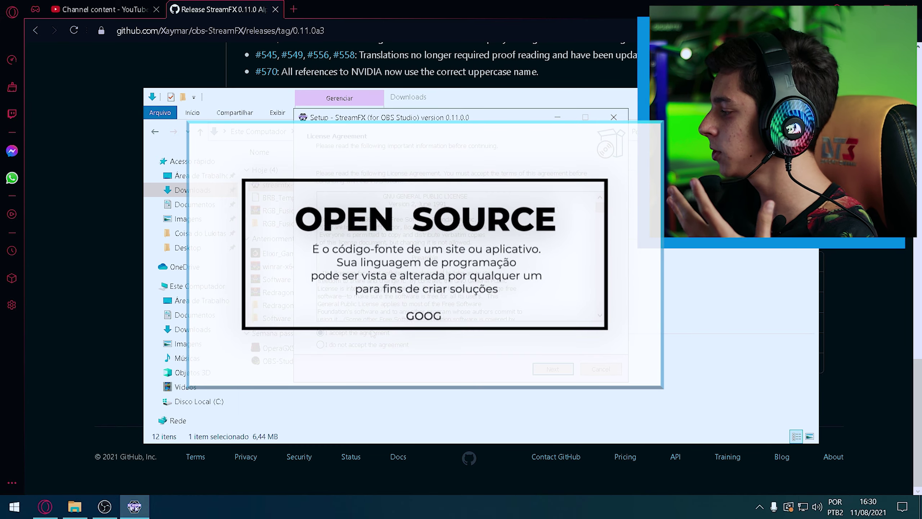
Accept the StreamFX licence agreement and confirm installation into the existing folder C:\Program Files\obs-studio.
click(372, 332)
click(553, 369)
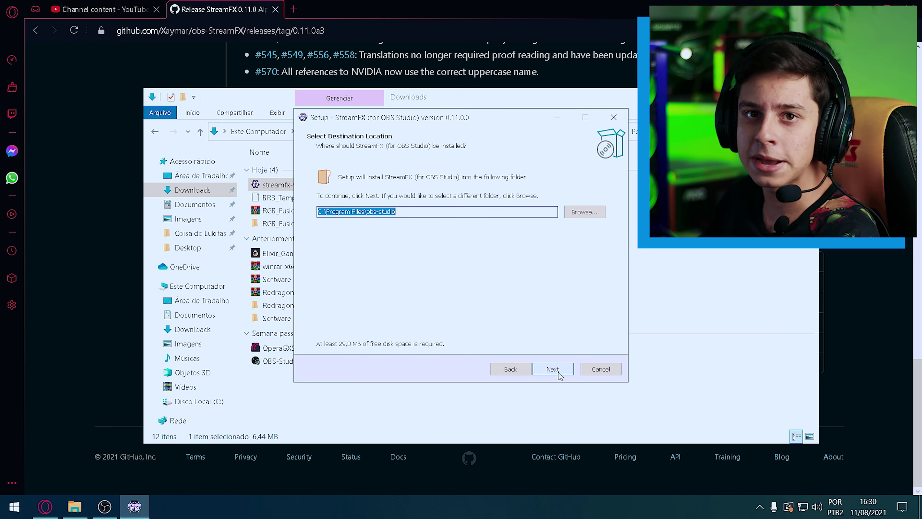
click(559, 375)
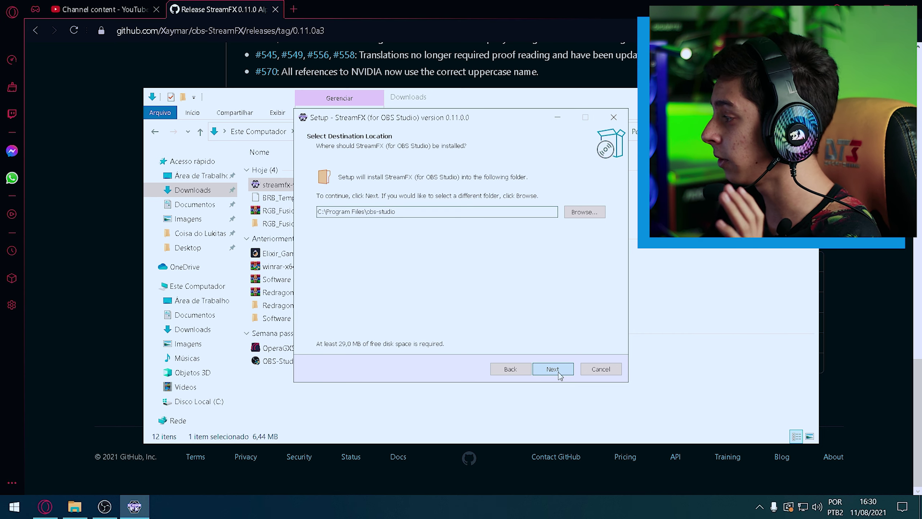
click(561, 369)
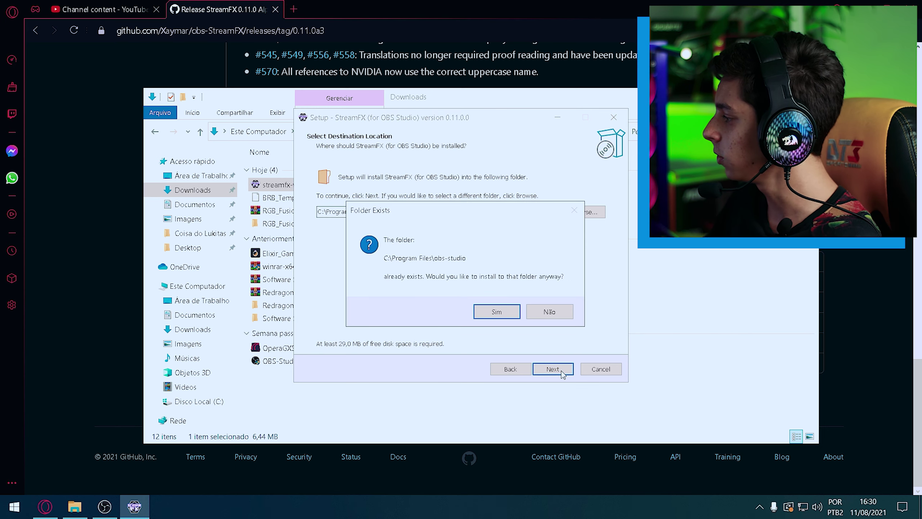
click(497, 311)
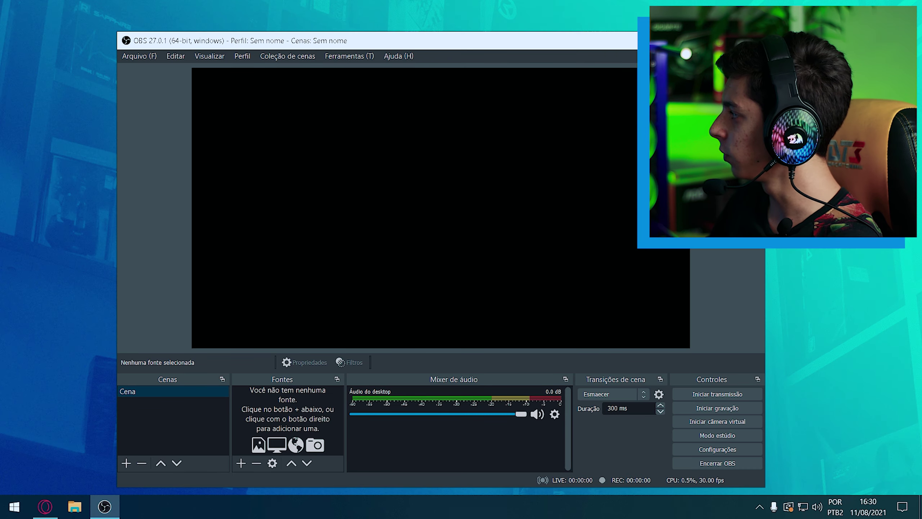
Close and relaunch OBS, and grant StreamFX permission to connect to GitHub.
key(alt+F4)
click(14, 506)
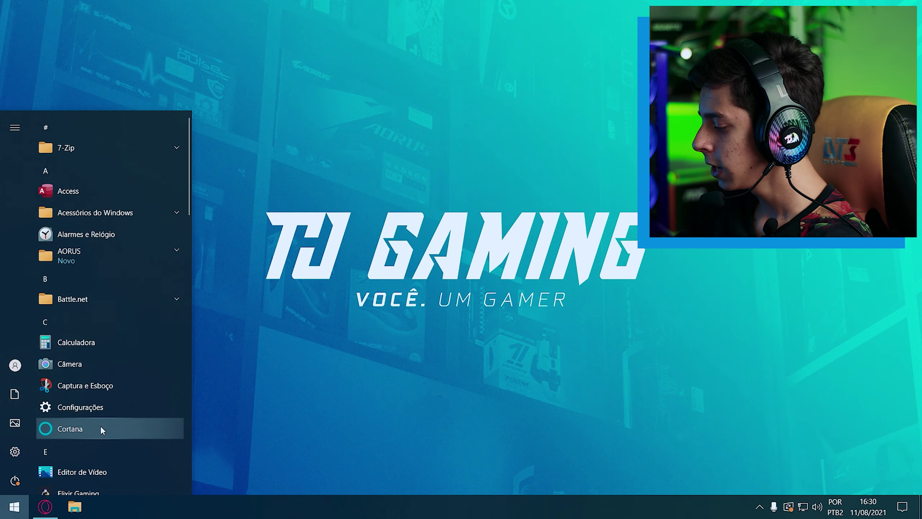
text(obs)
key(Return)
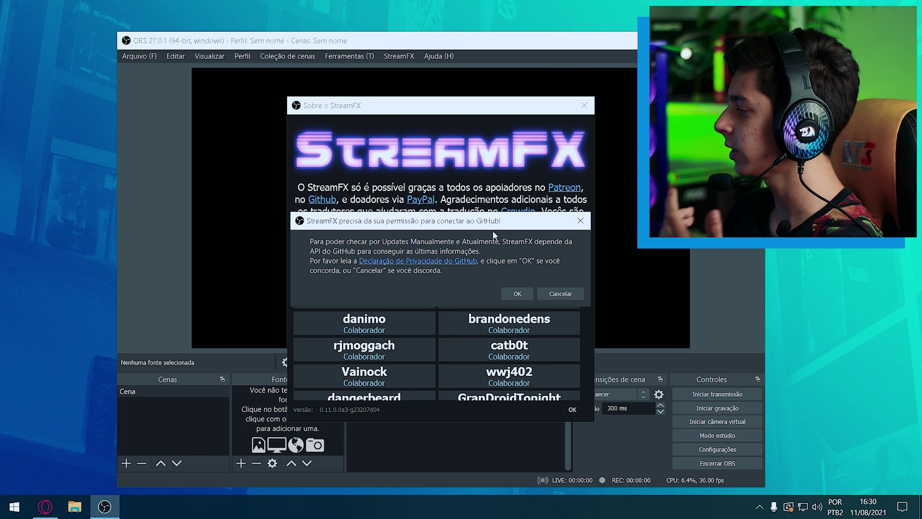
click(519, 292)
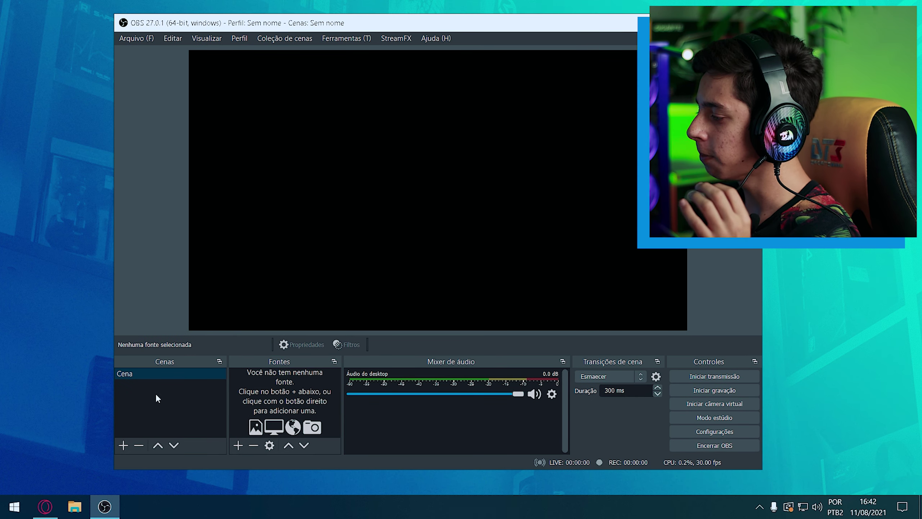
Rename the existing scene Cena as BLUR 1.
right_click(140, 376)
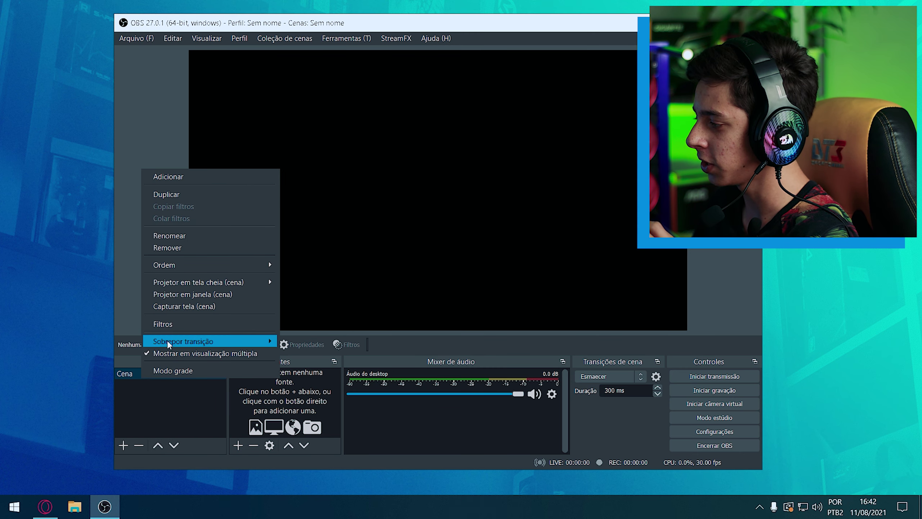
click(185, 239)
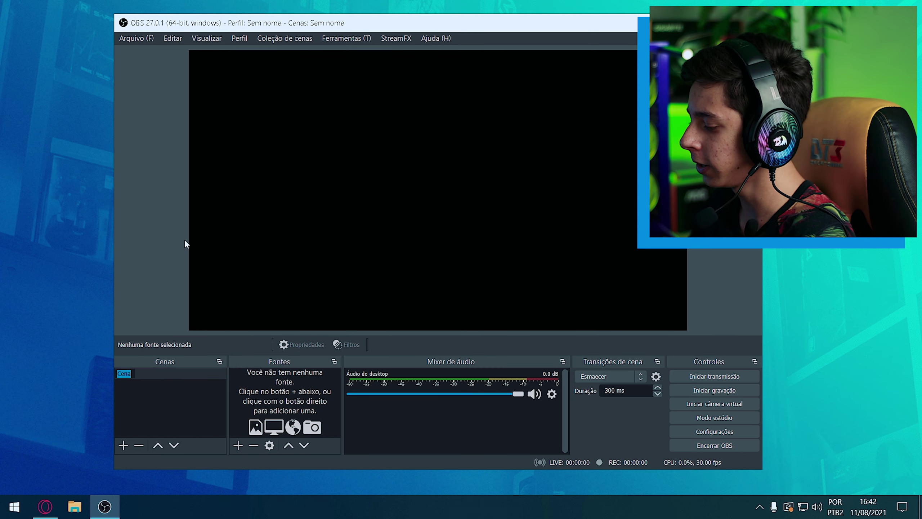
text(BLUR 1)
key(Return)
Add a second scene named WEBCAM.
click(123, 445)
text(WEBCAM)
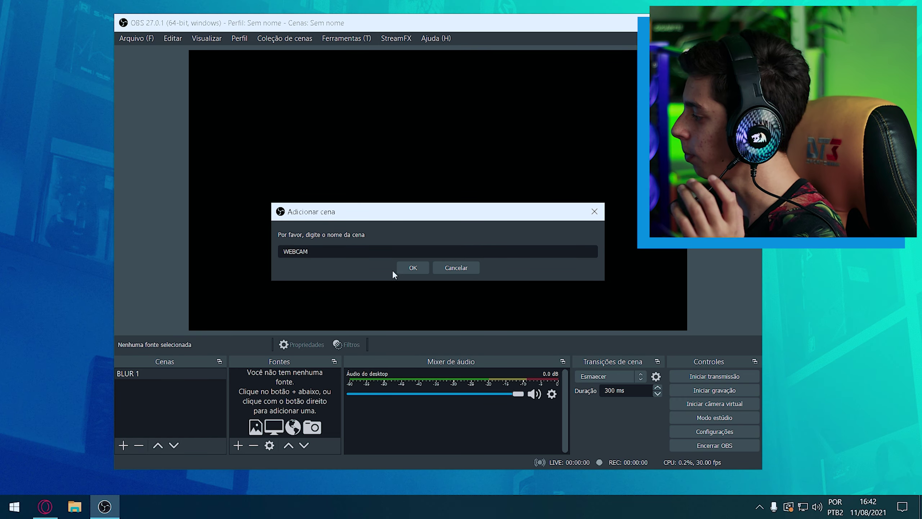
key(Return)
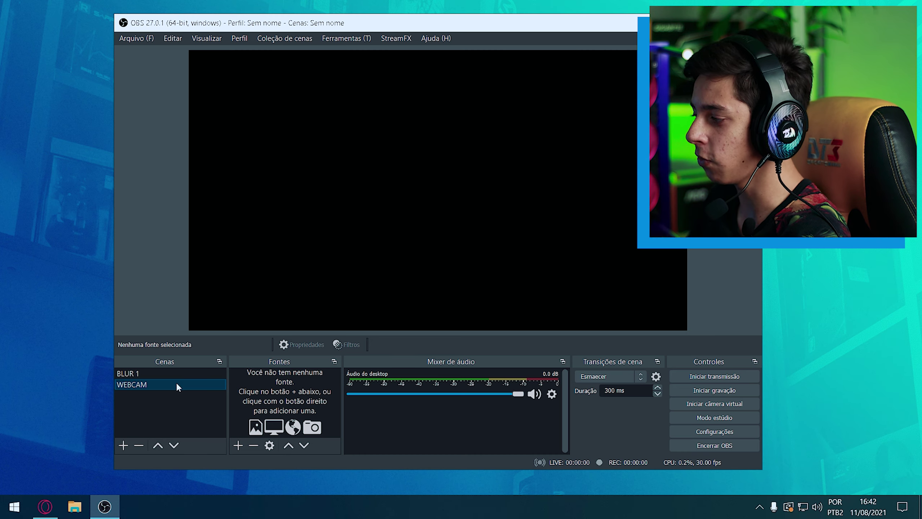
Add a new video capture device source named WEBCAM 1 to the WEBCAM scene.
click(255, 374)
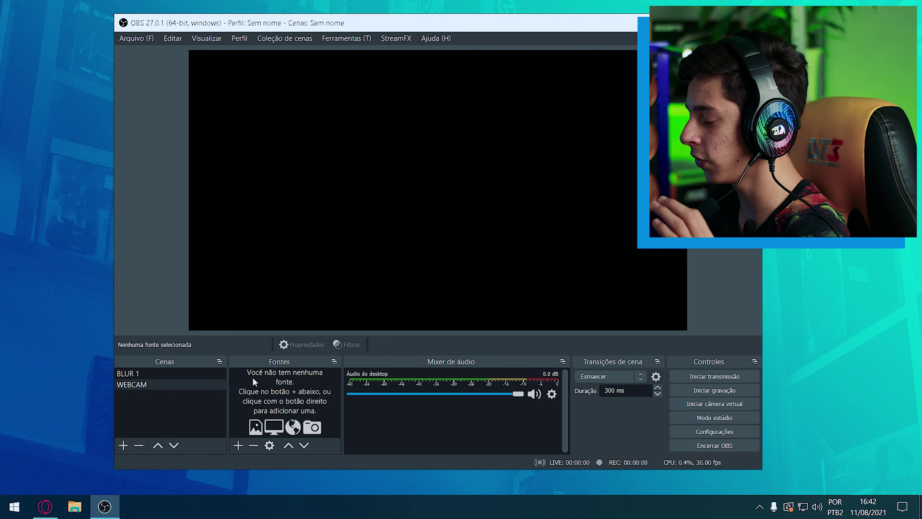
click(238, 446)
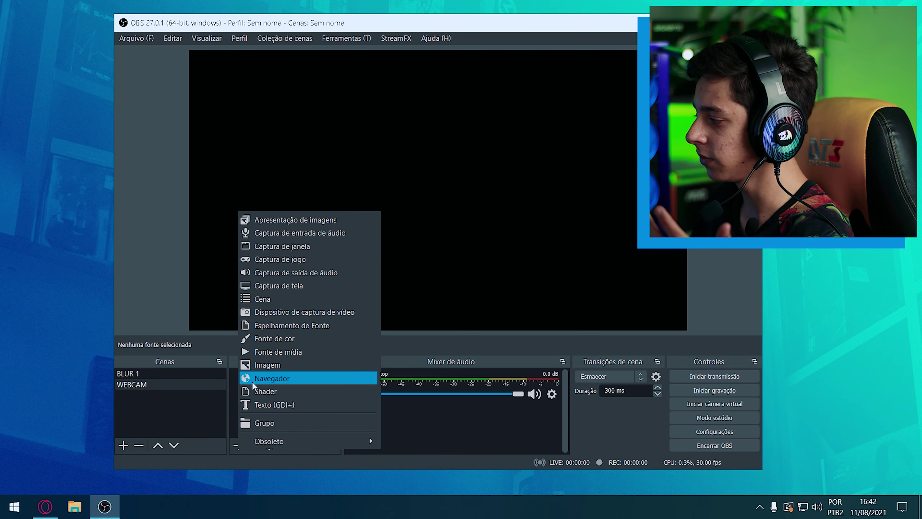
click(273, 312)
text(WEBCAM 1)
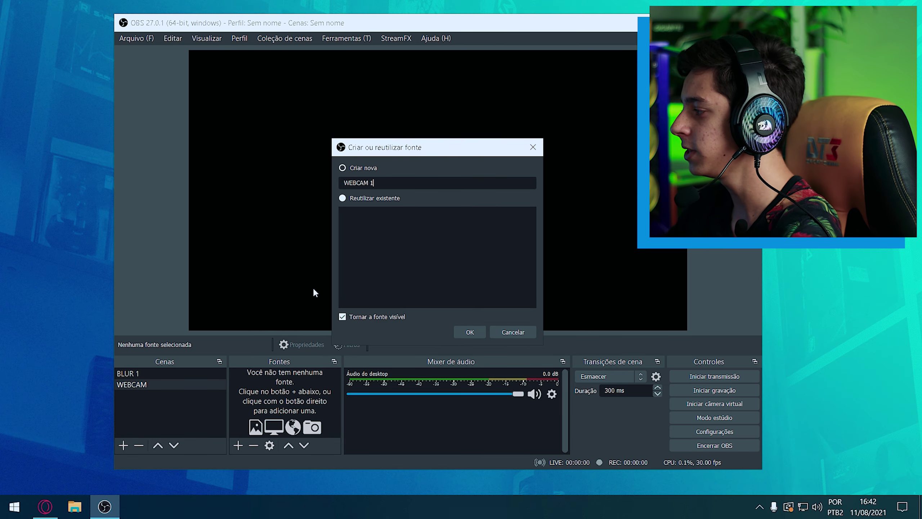
key(Return)
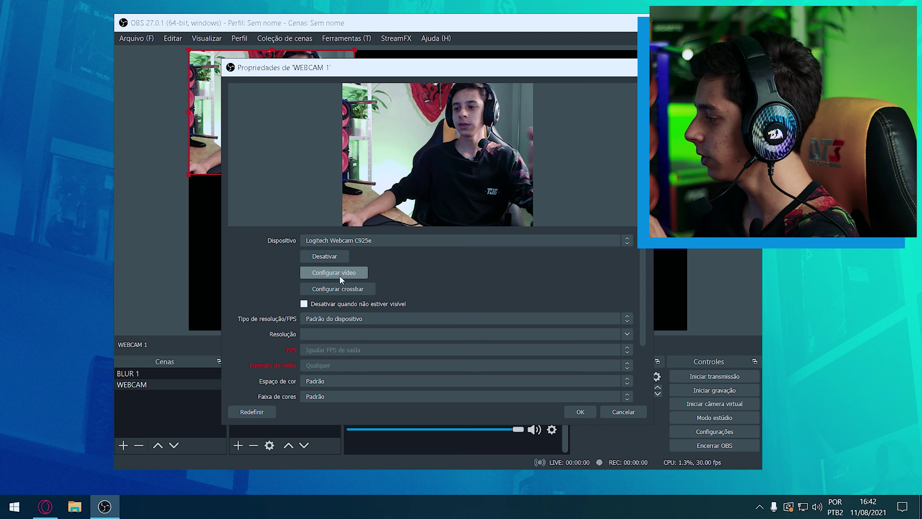
Set the resolution/FPS type of WEBCAM 1 to Personalizado and choose its resolution.
click(332, 332)
click(333, 325)
click(334, 326)
click(365, 334)
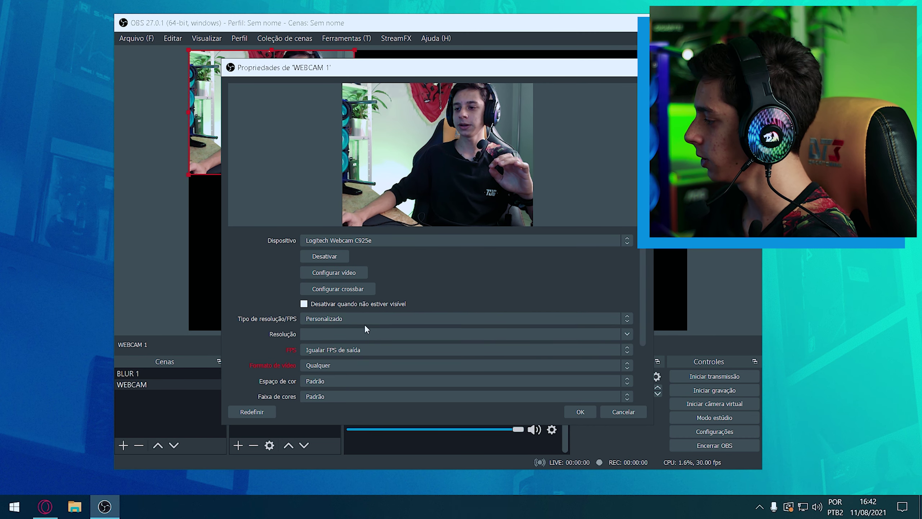
click(345, 337)
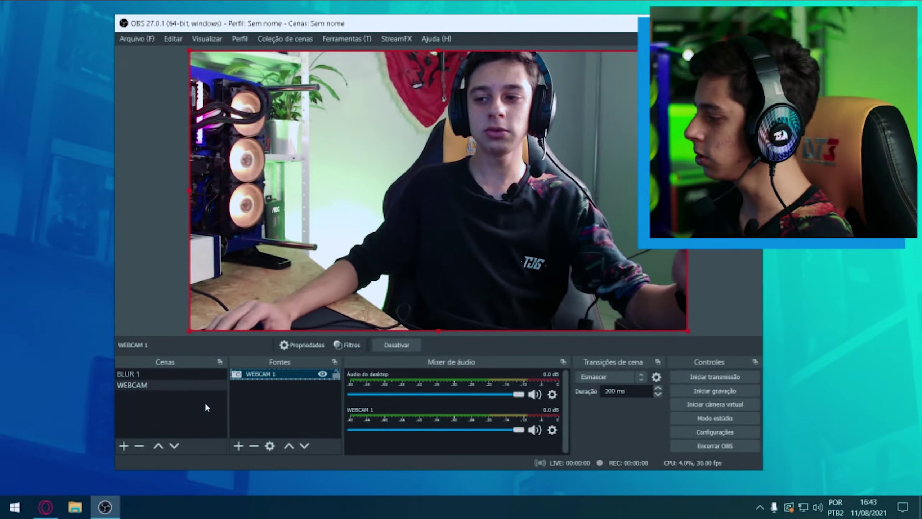
Add a source mirror (Espelhamento de Fonte) named EFEITO DESFOQUE to the BLUR 1 scene.
click(128, 374)
click(238, 445)
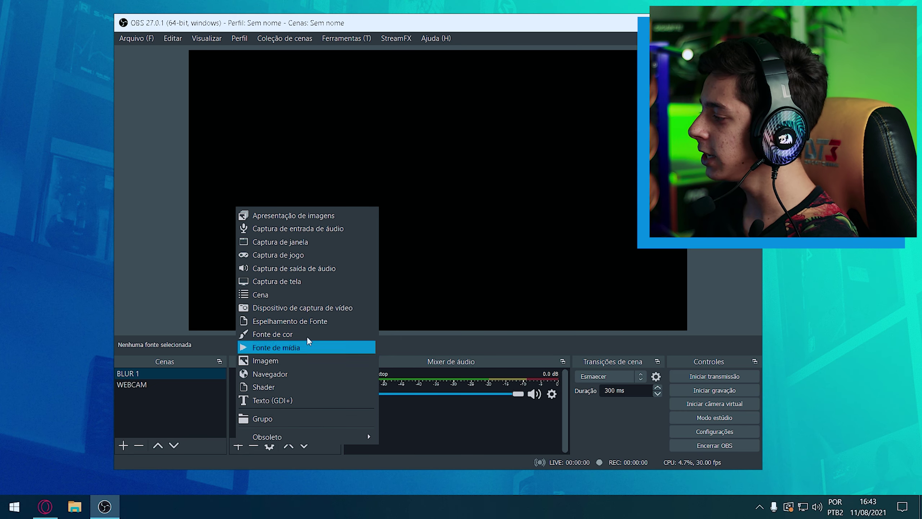
click(311, 321)
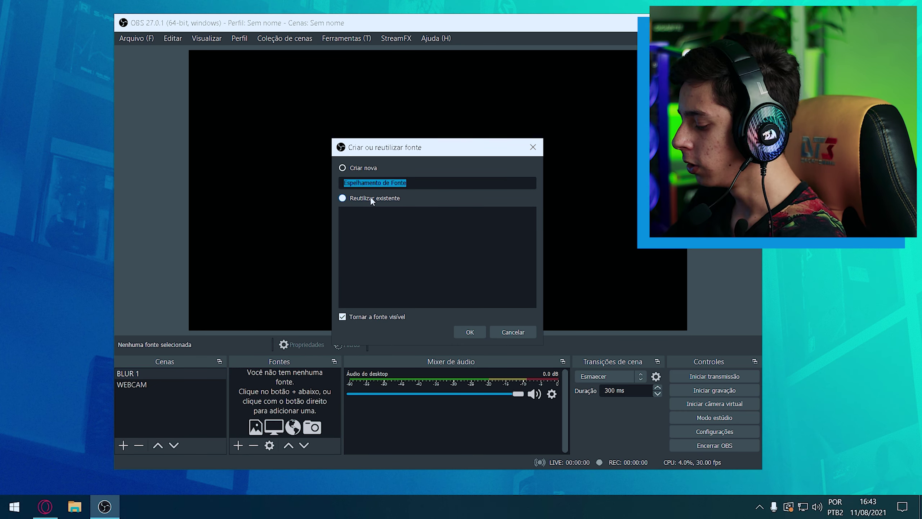
text(E)
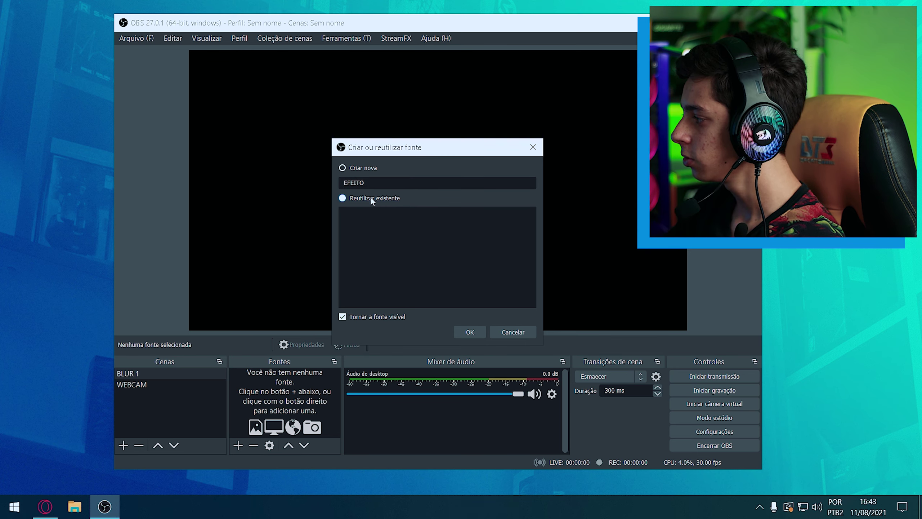
text(FEITO )
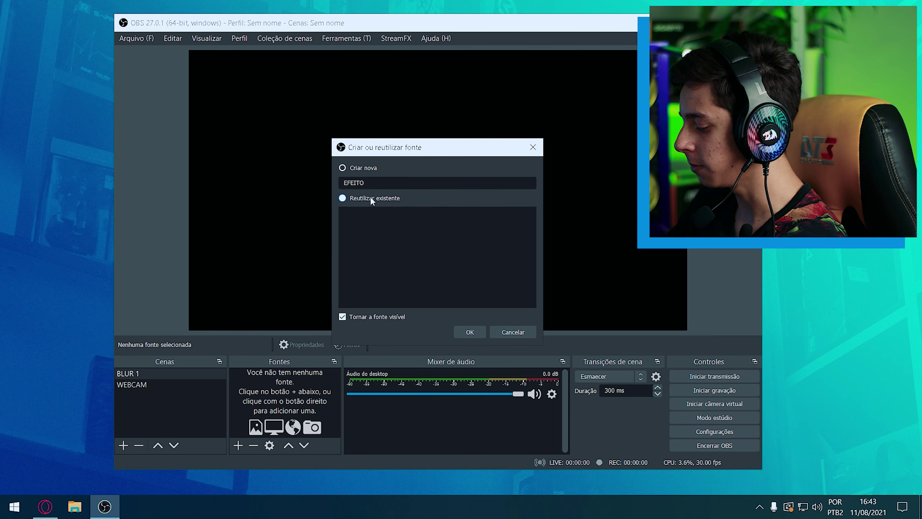
text(DESFOQUE)
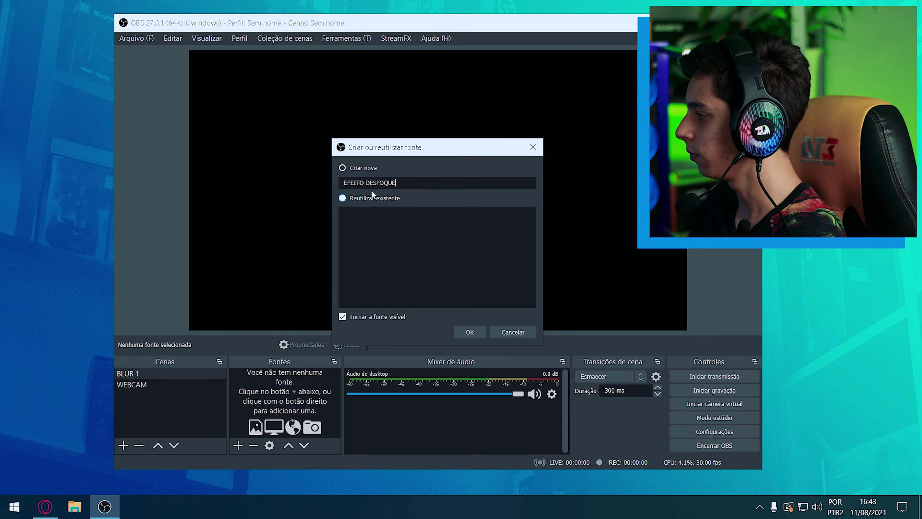
click(463, 336)
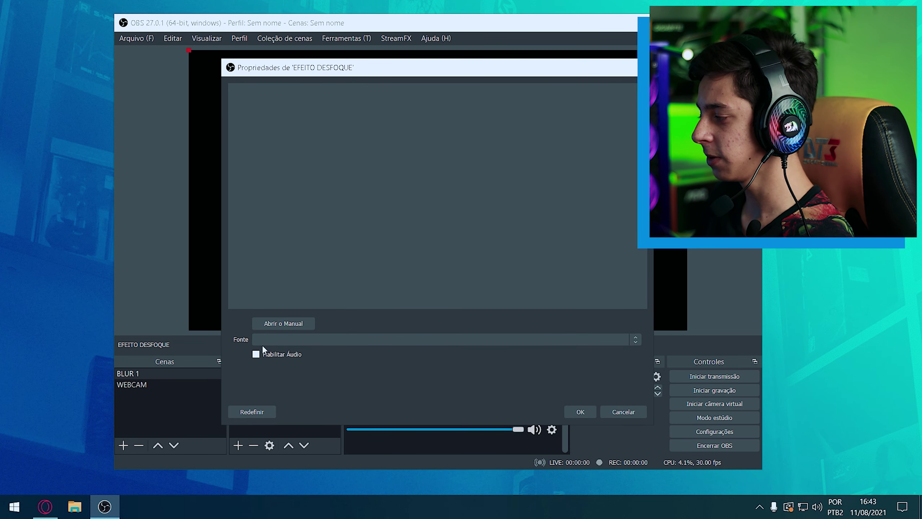
Make EFEITO DESFOQUE mirror WEBCAM (Cena), confirm its properties and select it in the source list.
click(293, 341)
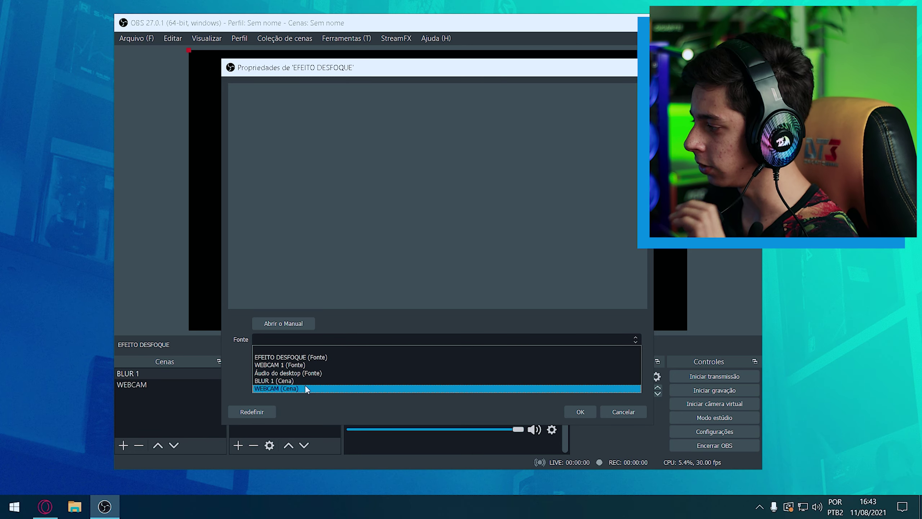
click(291, 388)
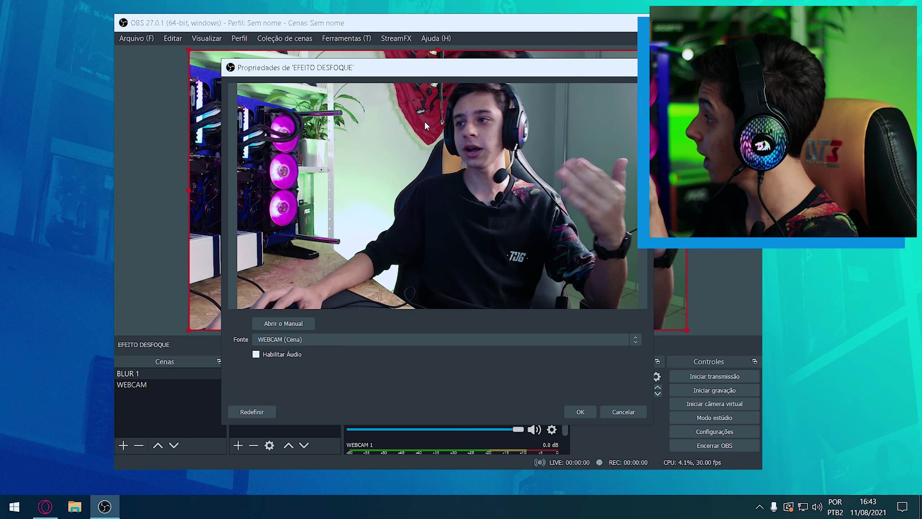
click(592, 409)
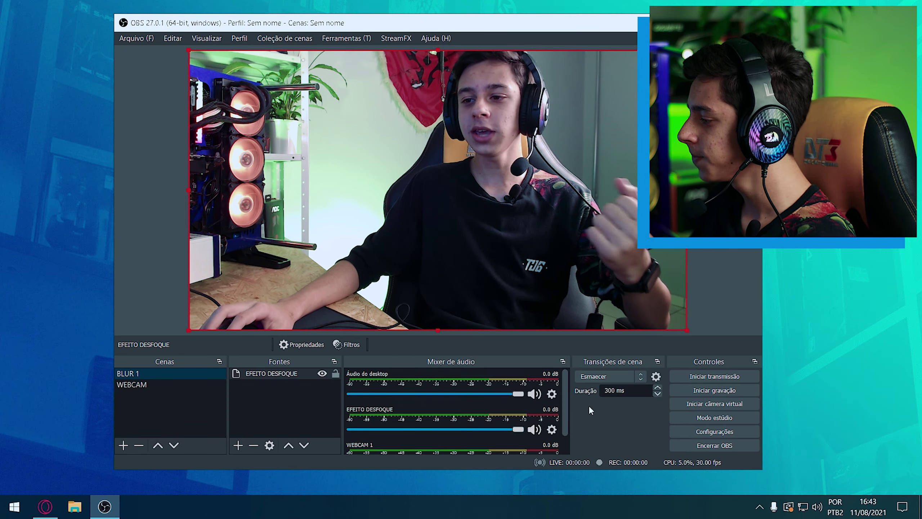
click(264, 374)
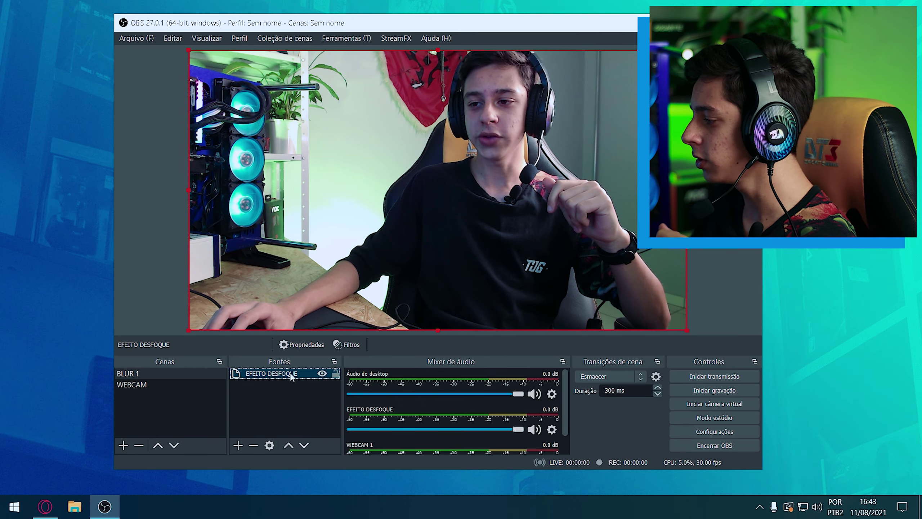
Add a Desfoque effect filter with its default name to the EFEITO DESFOQUE source.
right_click(269, 375)
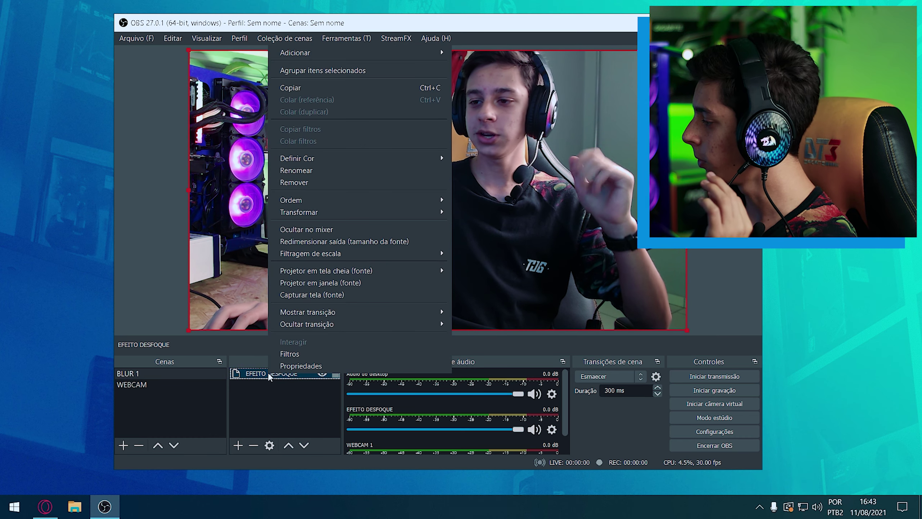
click(285, 357)
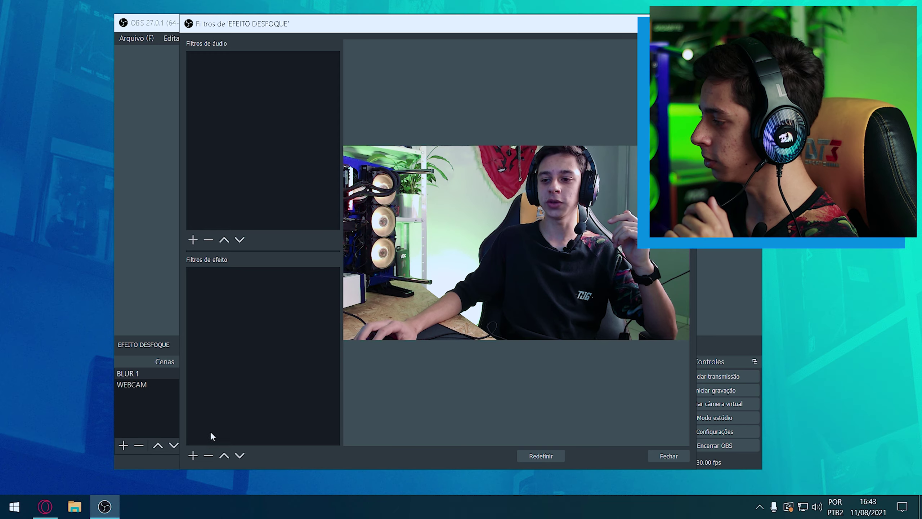
click(194, 456)
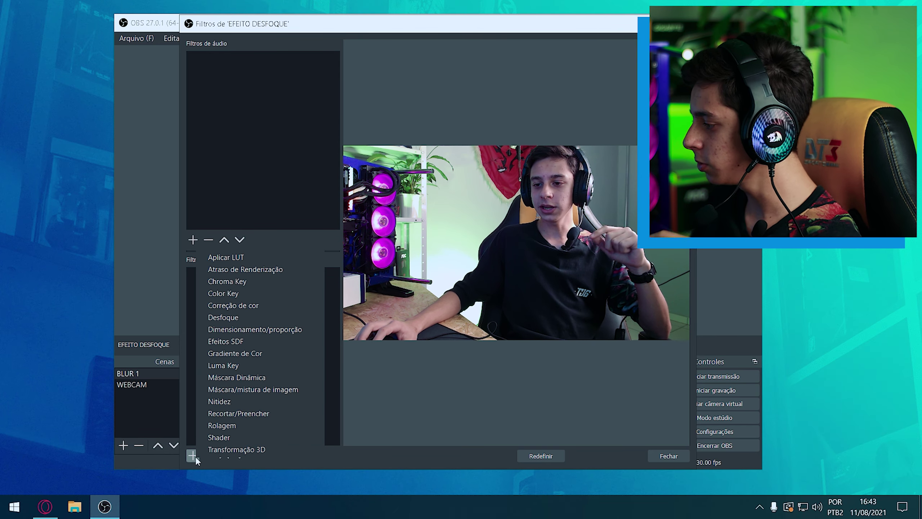
click(242, 317)
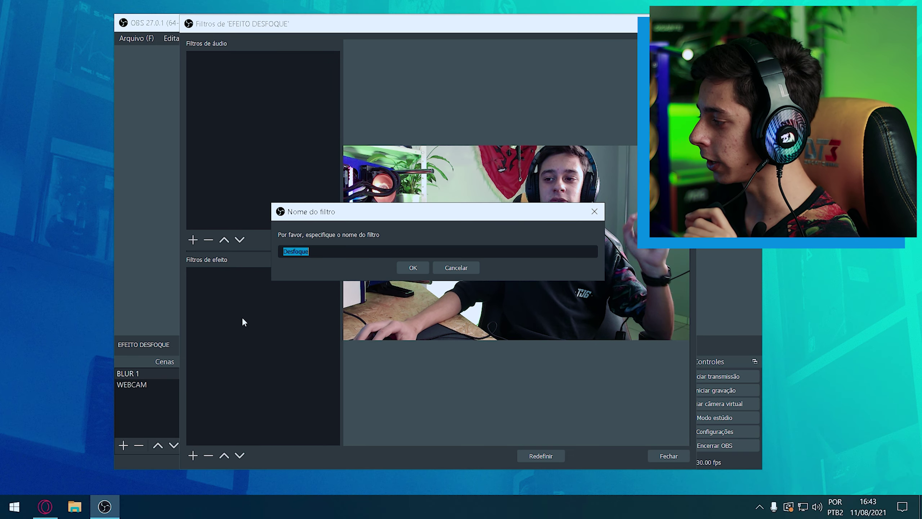
click(417, 273)
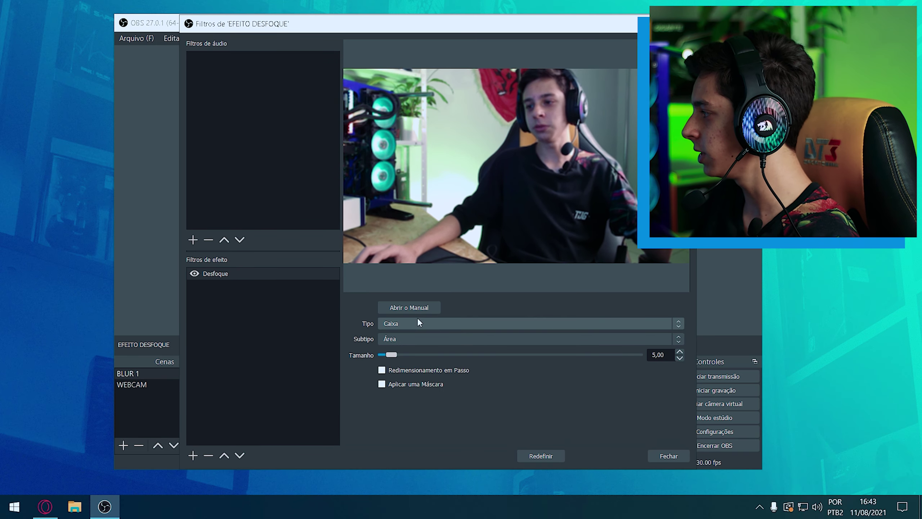
Try a larger blur size and compare the blur types, including Gaussiano, Gaussiano Linear and Filtragem Dupla.
drag(391, 355, 403, 354)
click(526, 323)
click(410, 345)
click(408, 327)
click(400, 346)
click(404, 324)
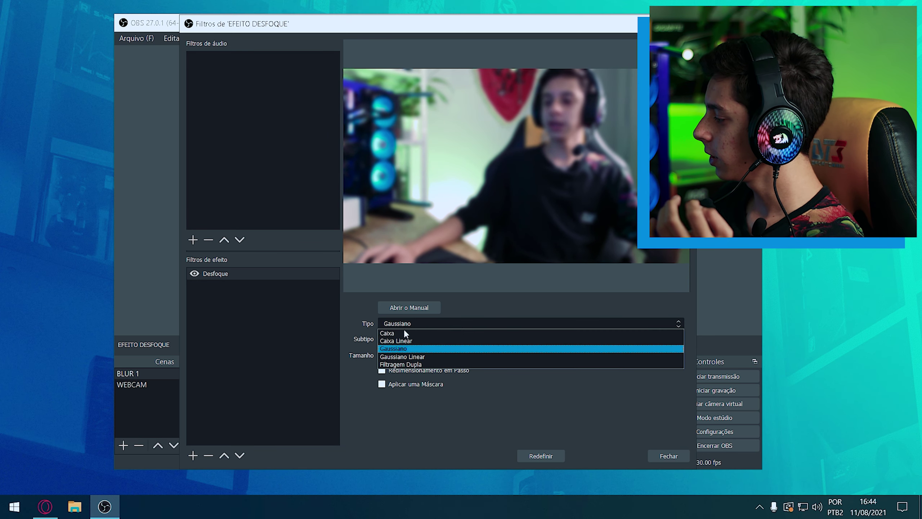
click(405, 356)
click(411, 325)
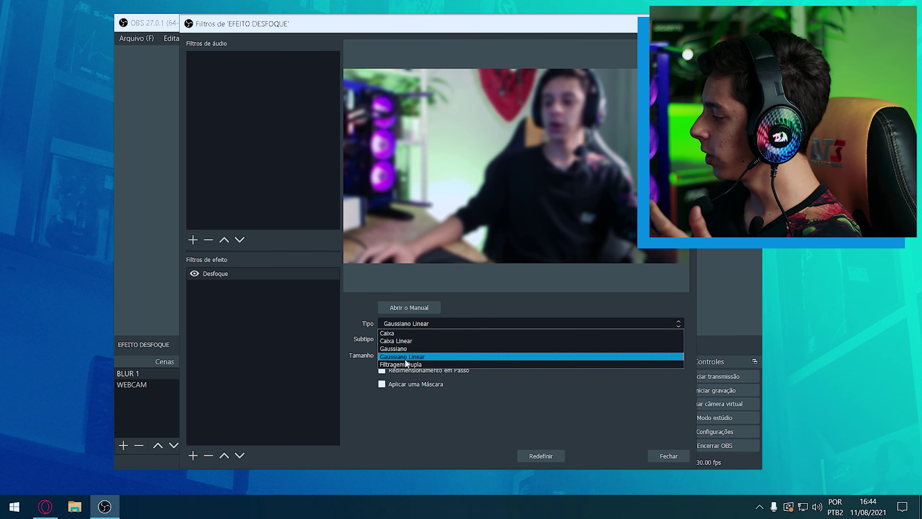
click(403, 363)
Set the Desfoque filter's type to Gaussiano and its size (Tamanho) to 6,00.
click(414, 322)
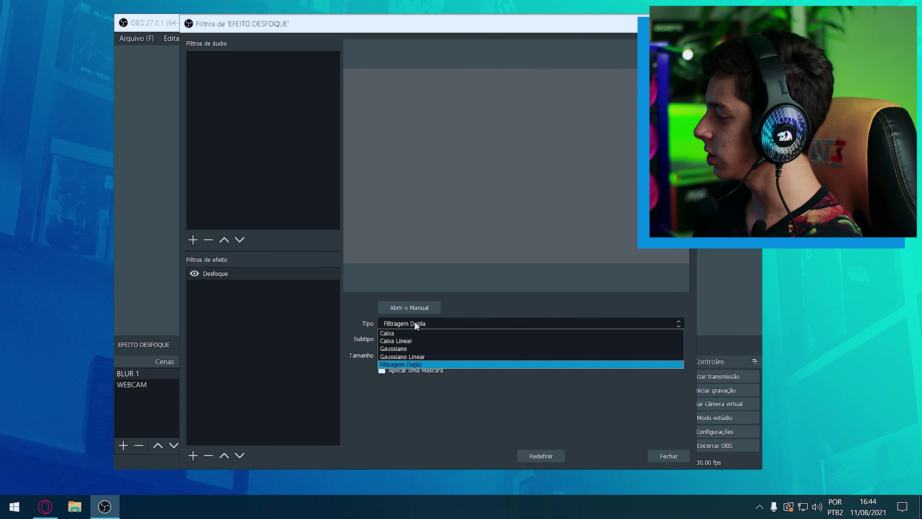
click(410, 349)
mouse_move(385, 354)
mouse_down()
mouse_move(420, 355)
mouse_move(370, 356)
mouse_up()
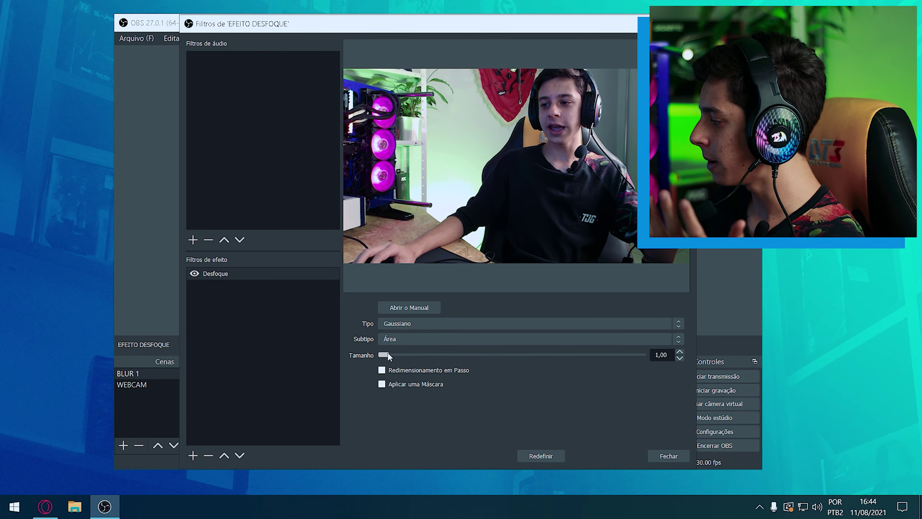
drag(387, 354, 407, 354)
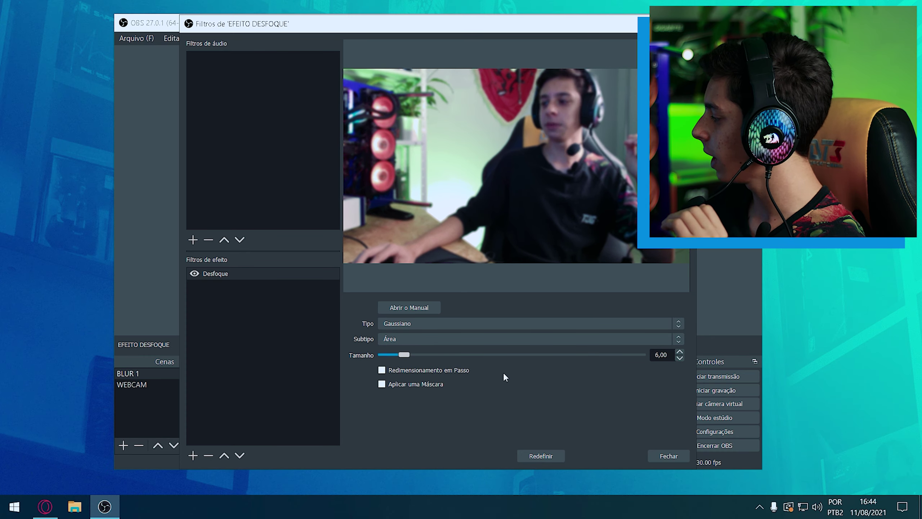